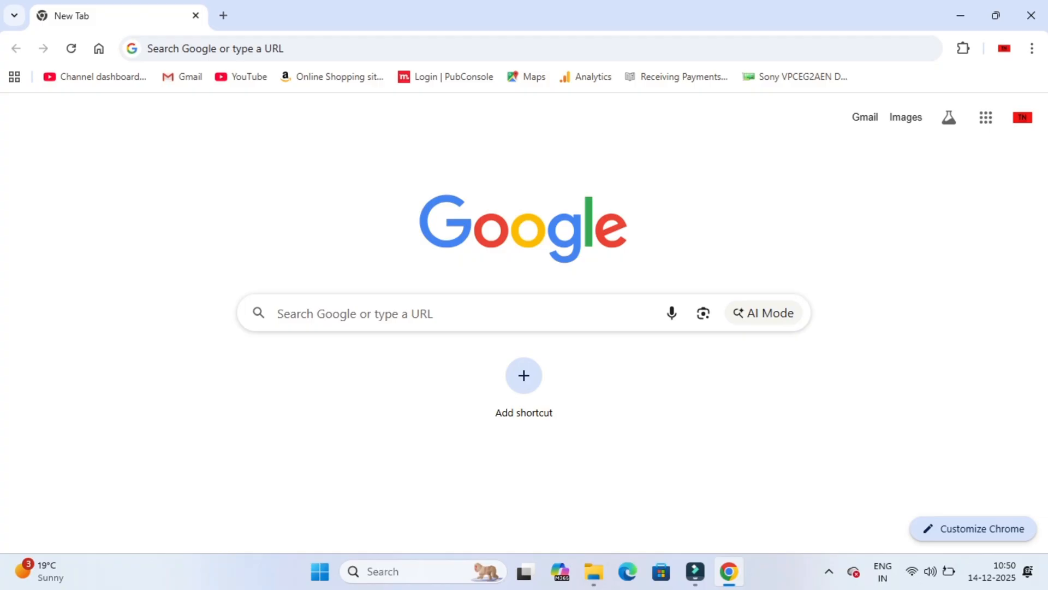
Step: Search Google for pmmvy, open the Pradhan Mantri Matru Vandana Yojana website and go to its login page
click(437, 49)
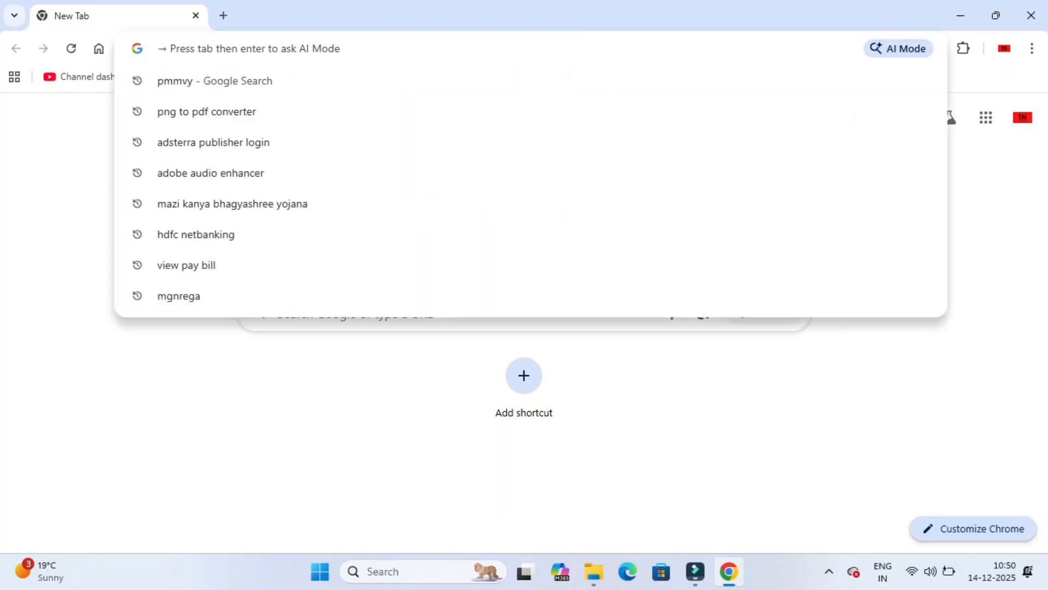
click(215, 81)
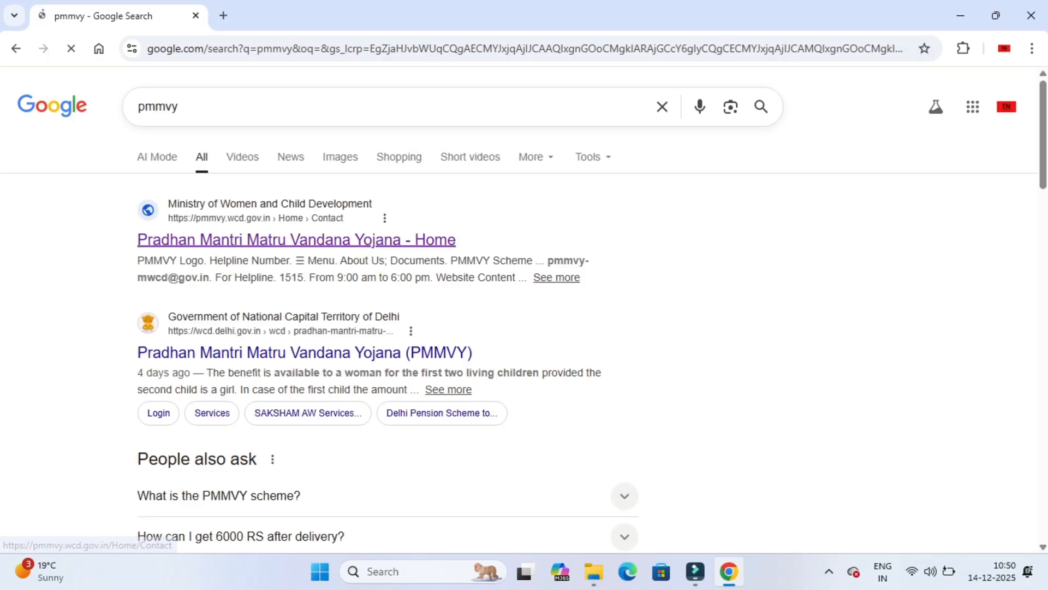
click(297, 240)
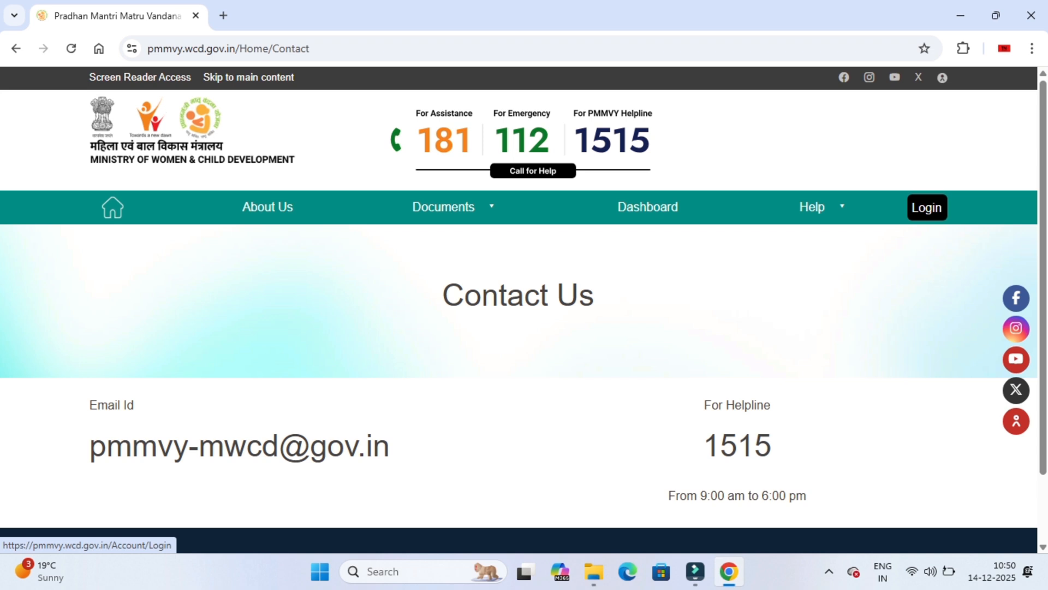
click(926, 207)
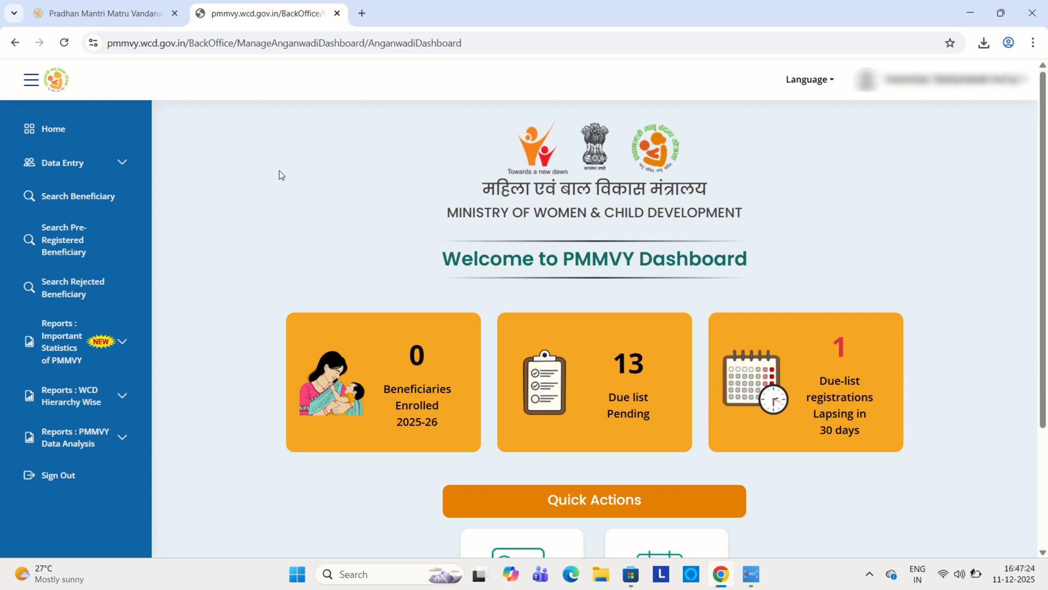
Step: Open the Beneficiary Registration form from the data entry options of the PMMVY dashboard
click(100, 163)
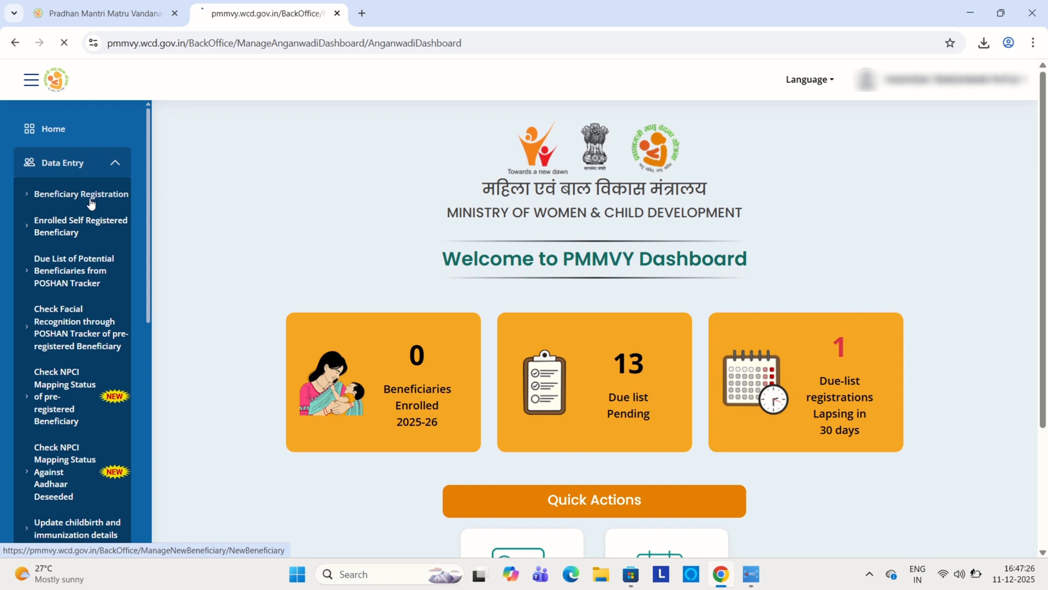
click(90, 197)
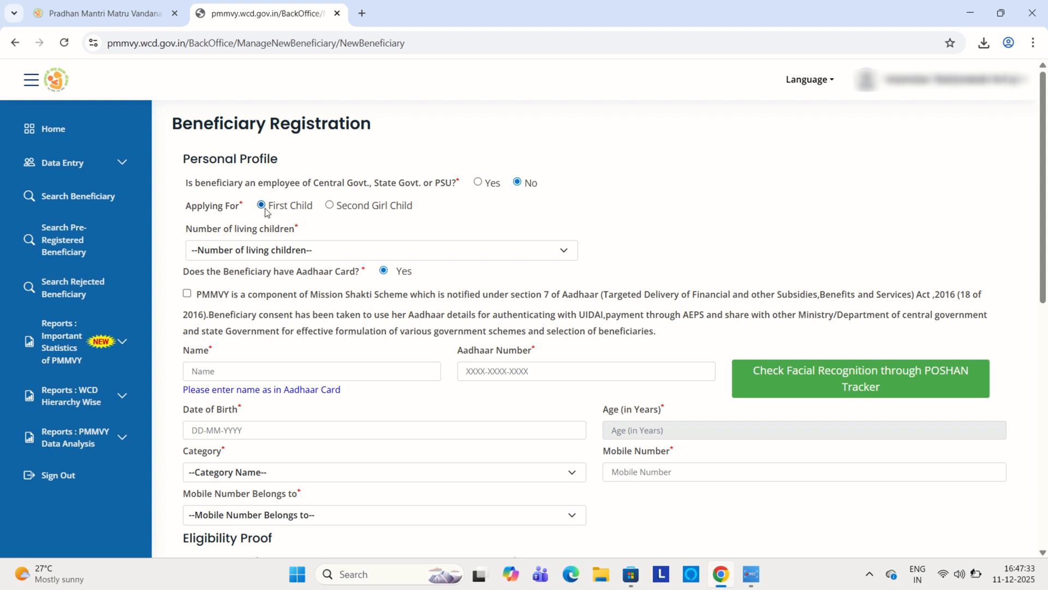
Step: Set the number of living children to 0 and accept the Aadhaar consent declaration
click(301, 252)
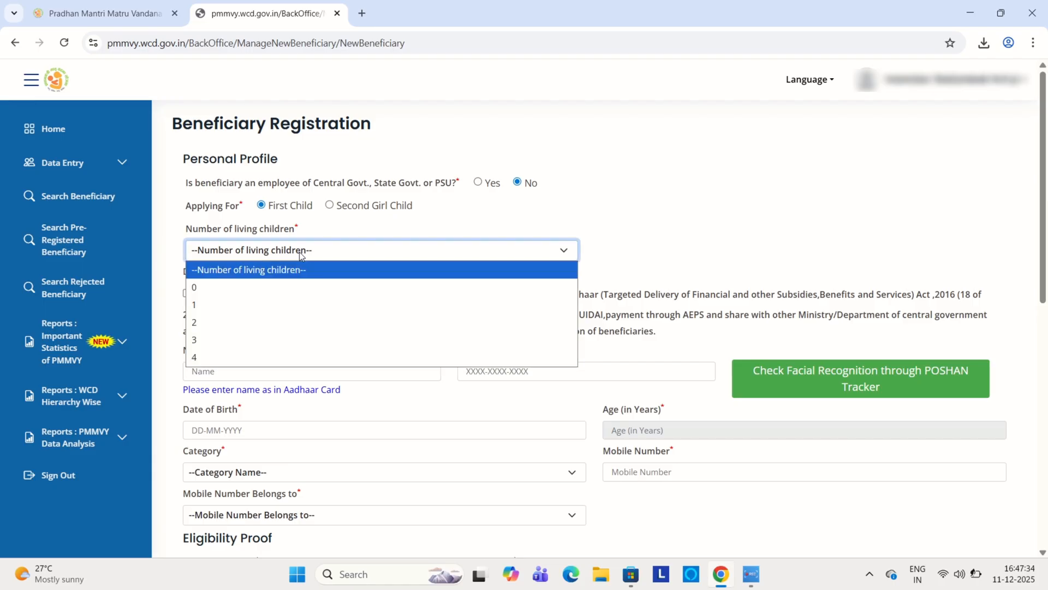
click(244, 290)
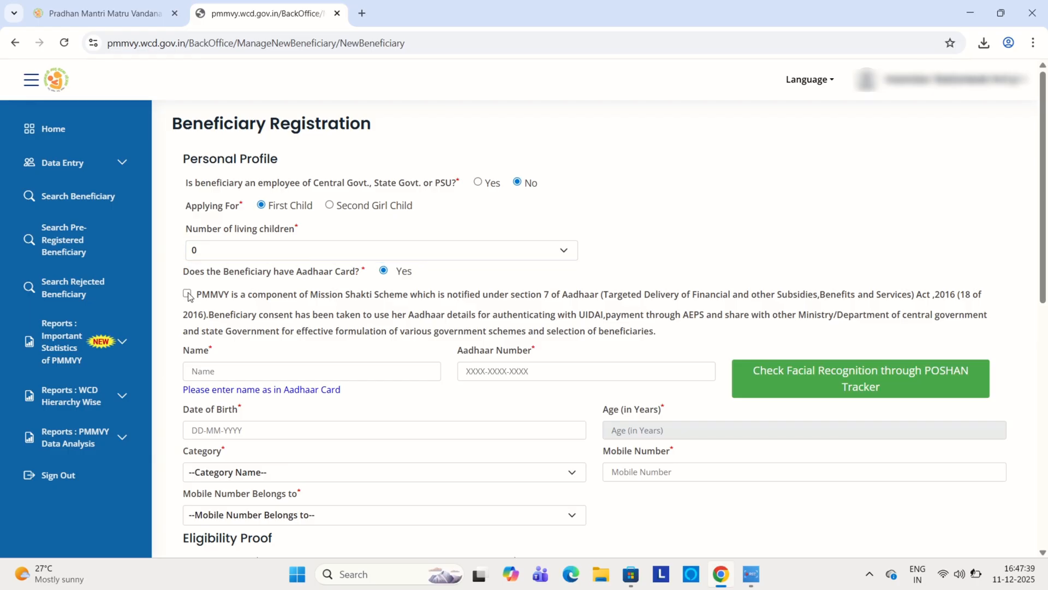
click(188, 294)
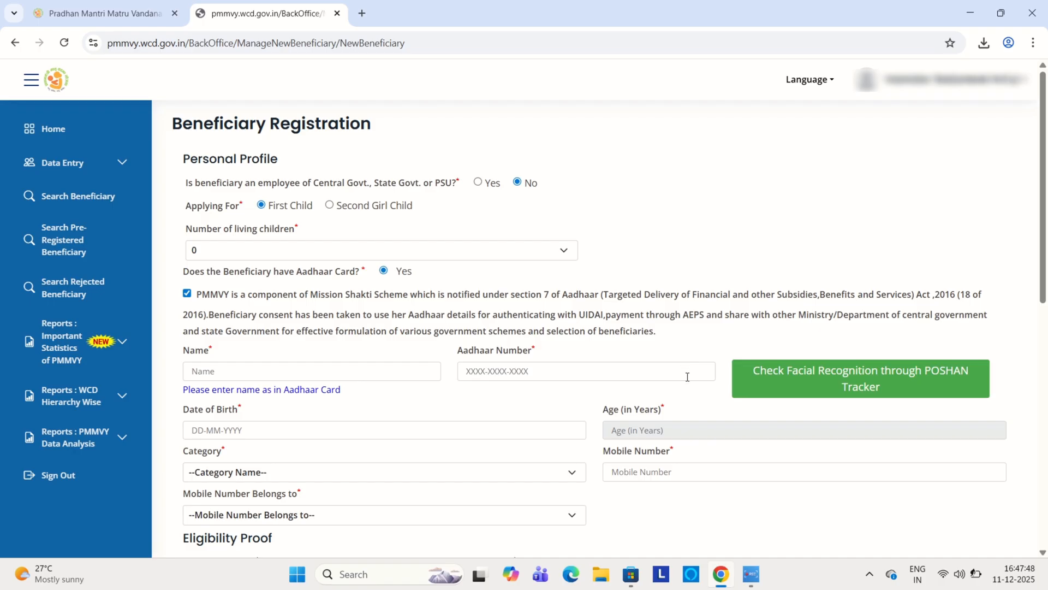
Step: Set the beneficiary's category to OTHERS and choose Husband as the owner of the mobile number
scroll(401, 214, down, 5)
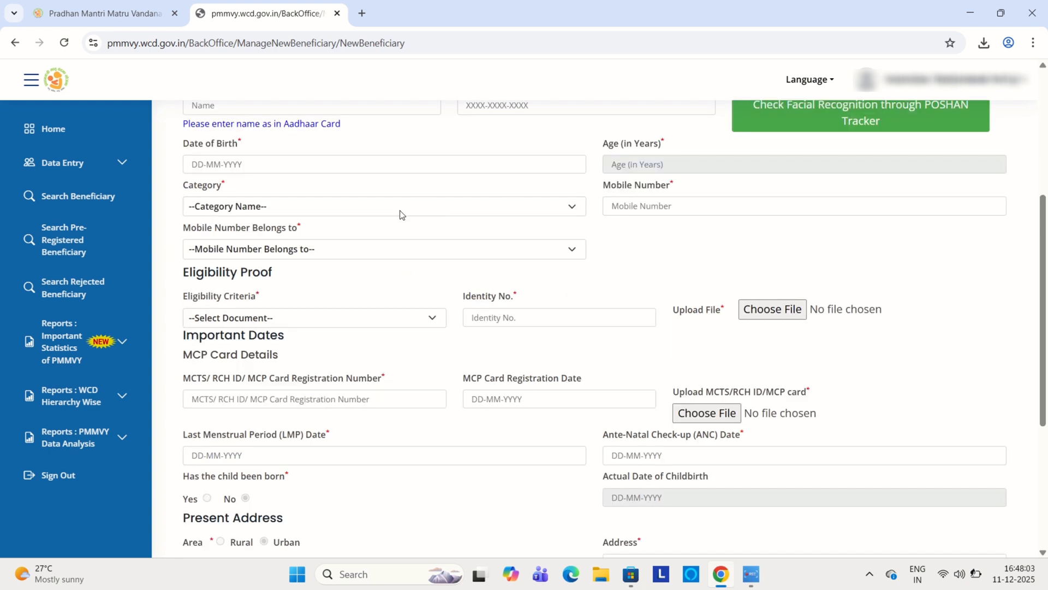
click(402, 213)
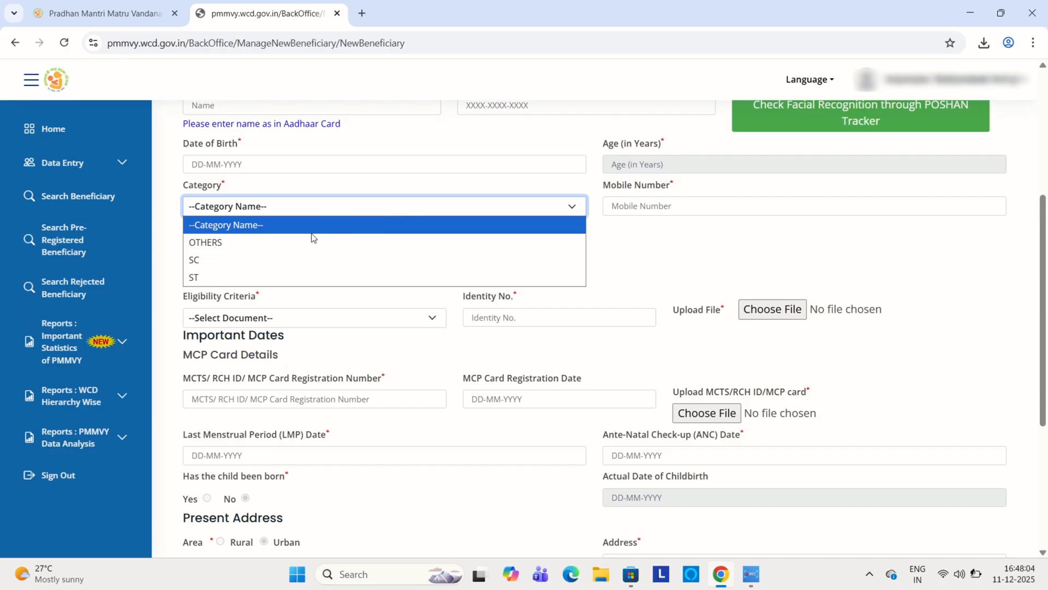
click(242, 246)
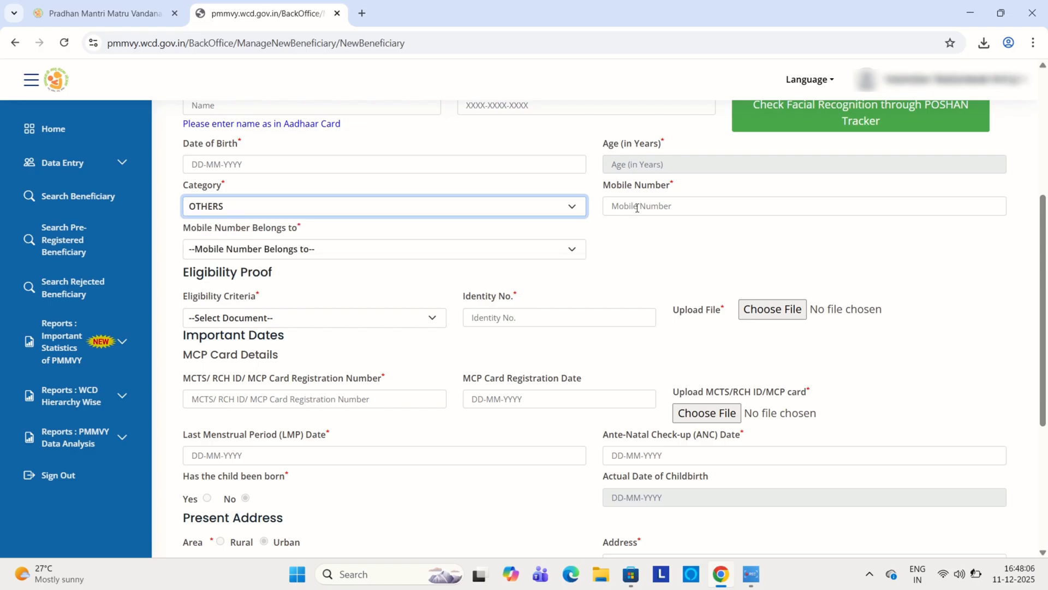
click(691, 205)
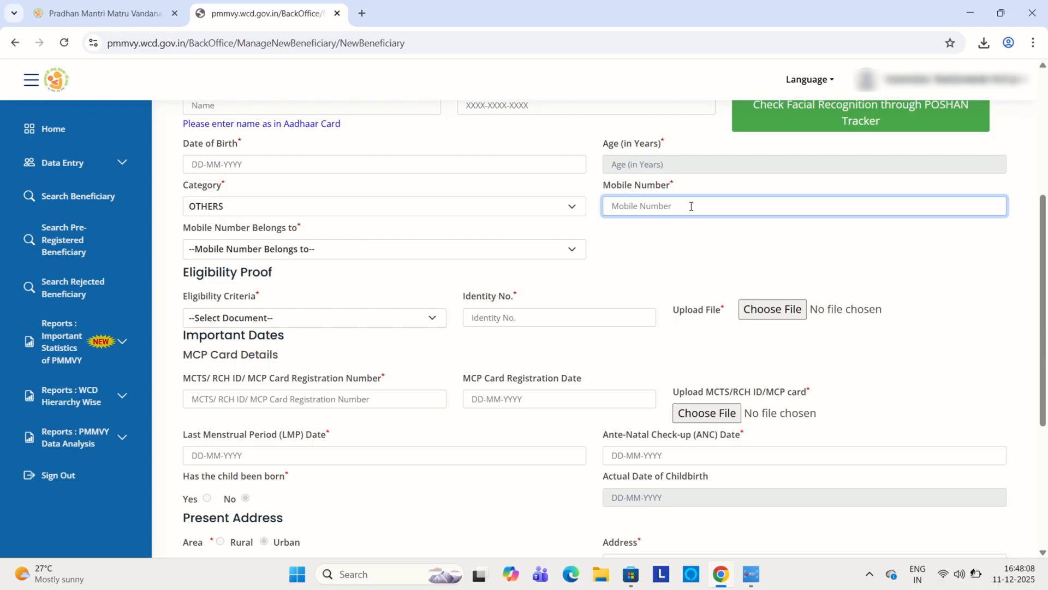
click(315, 249)
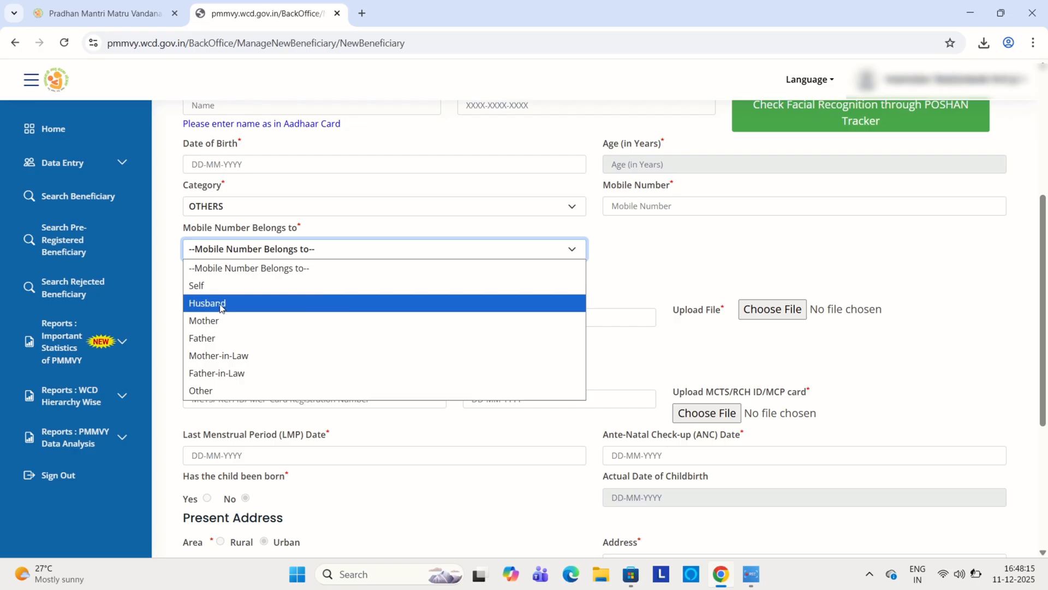
click(252, 304)
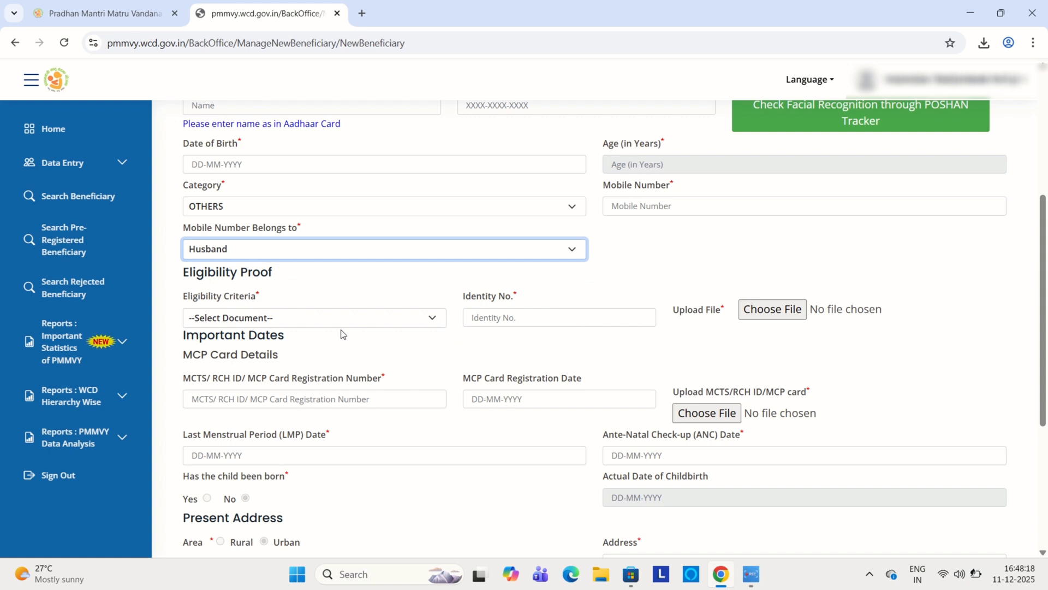
Step: Set the eligibility criteria to Women holding E-shram card and the MCP card registration date to 10-12-2025
click(287, 326)
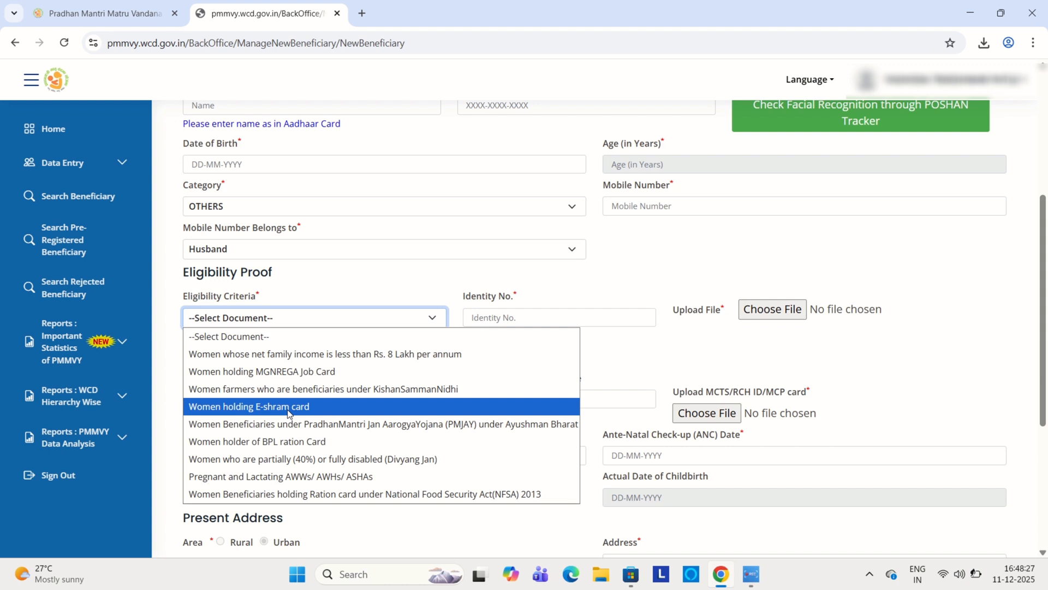
click(288, 410)
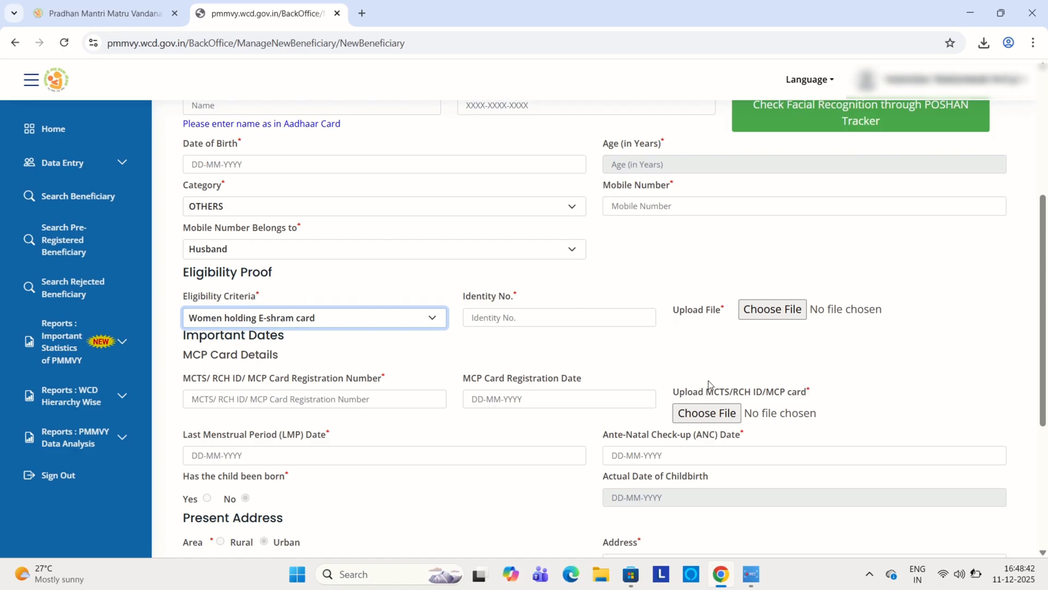
click(552, 398)
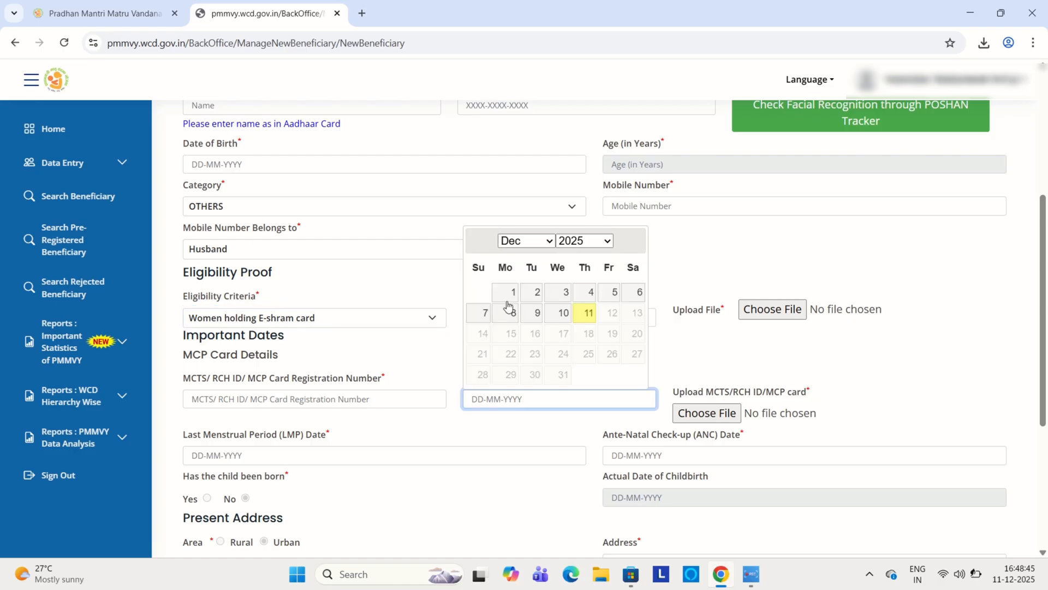
click(571, 319)
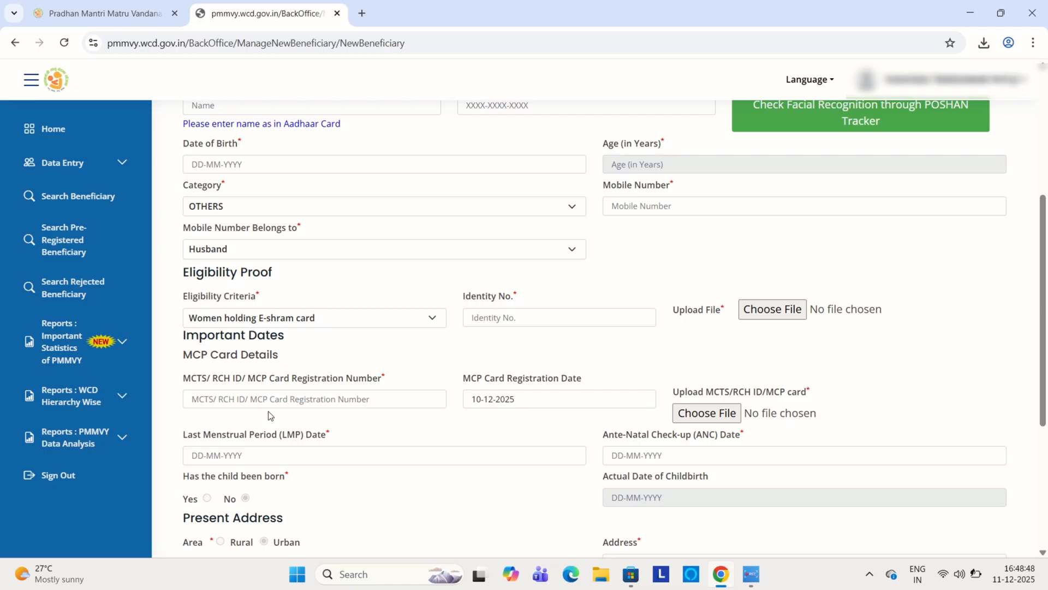
scroll(264, 409, down, 5)
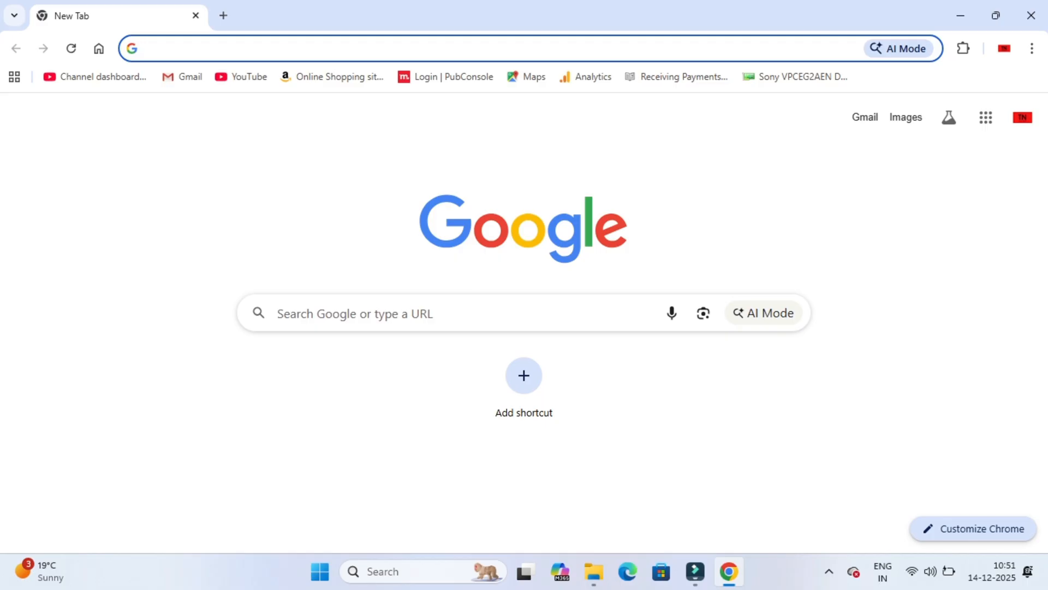
Step: Search Google for png to pdf converter and open the iLovePDF JPG to PDF page
text(pnf)
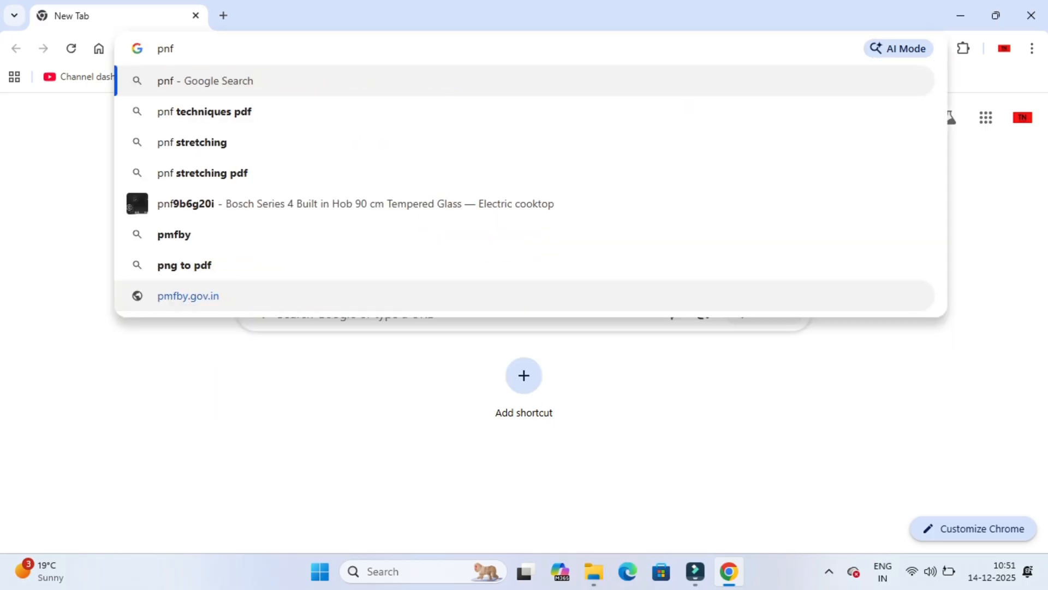
key(BackSpace)
text(g)
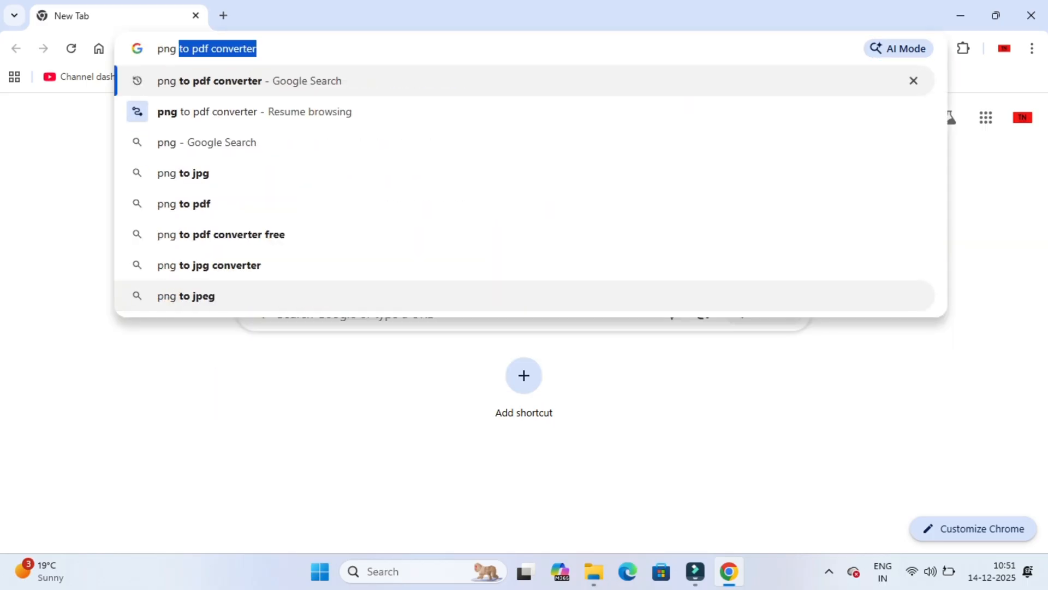
text( to)
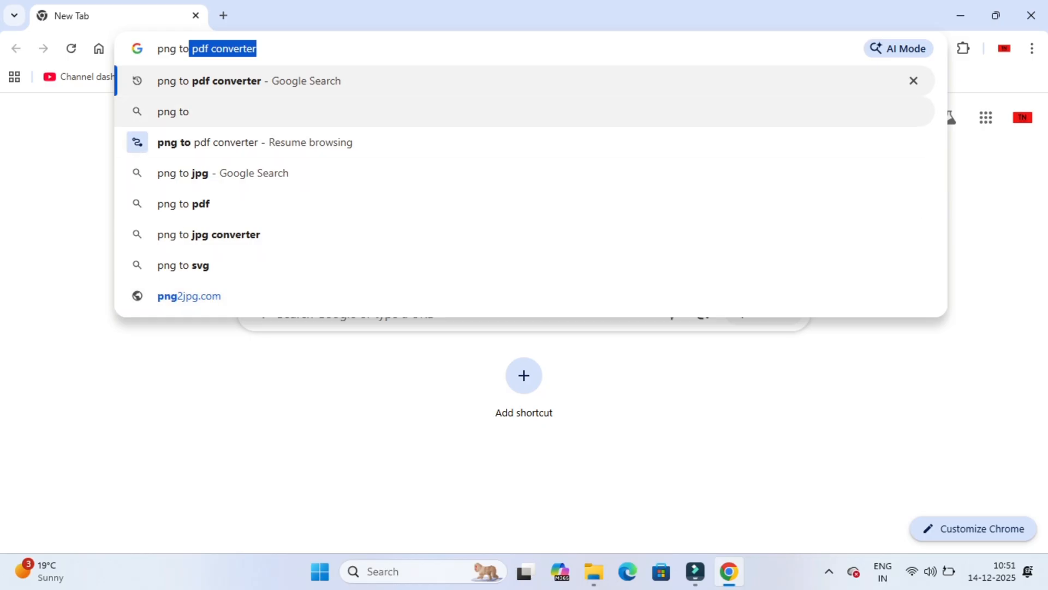
key(Return)
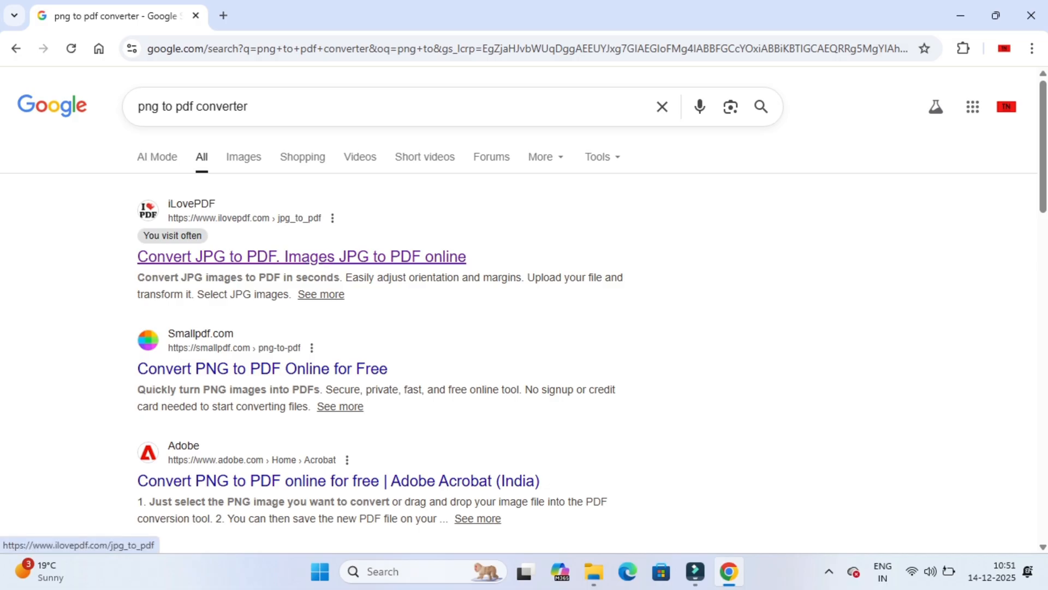
click(301, 257)
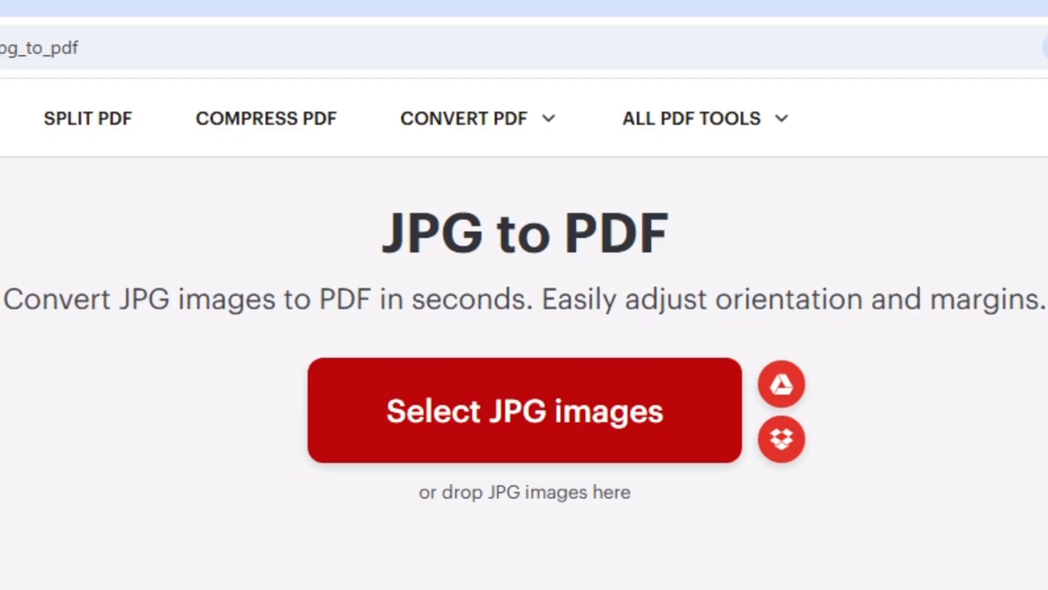
Step: Load the E Shram Card image from Documents and convert it to PDF with A4 portrait pages and no margin
click(524, 410)
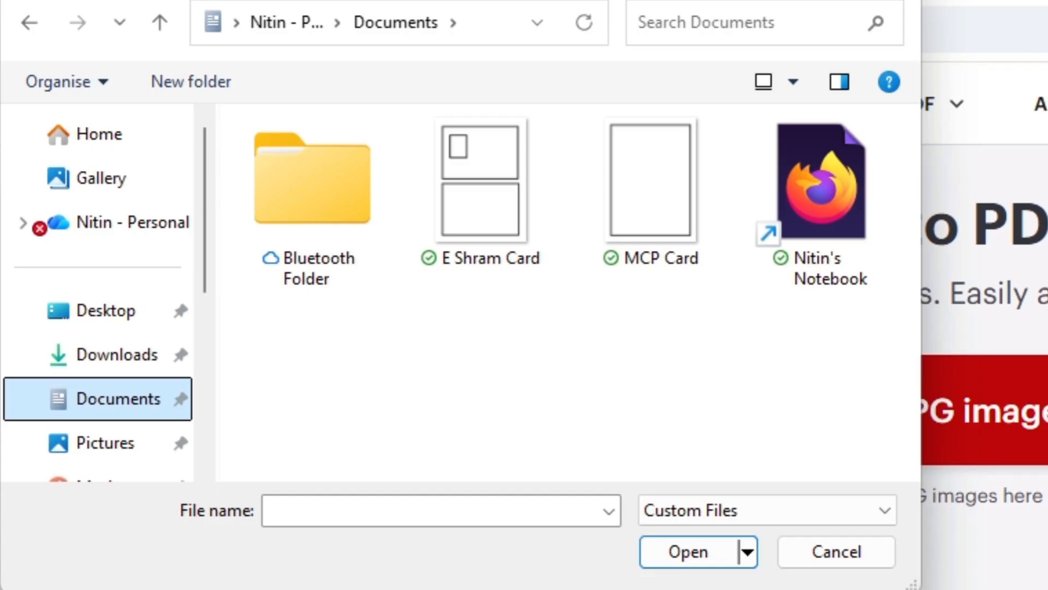
click(483, 191)
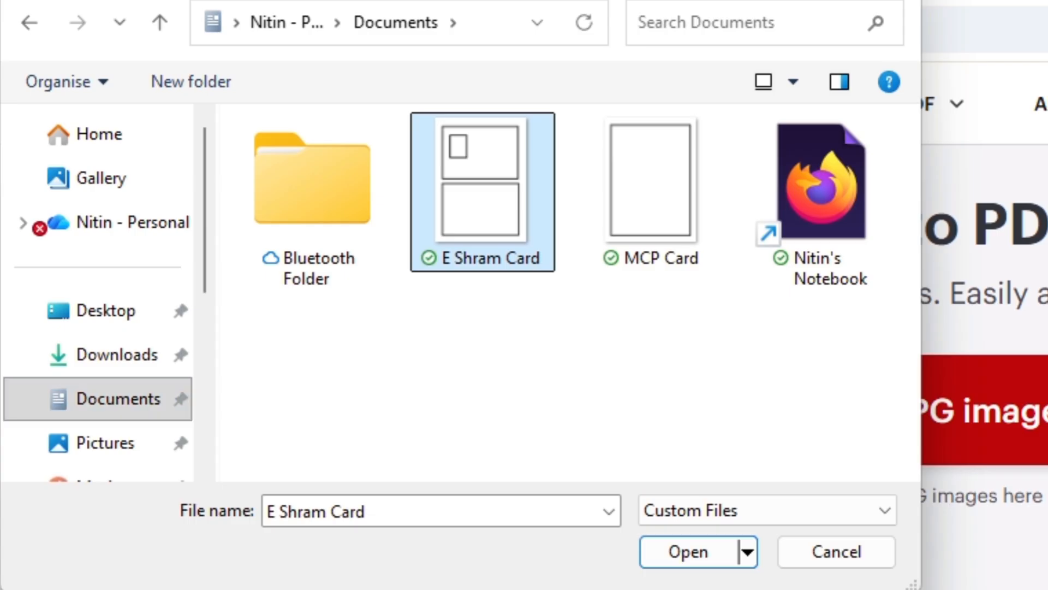
click(689, 551)
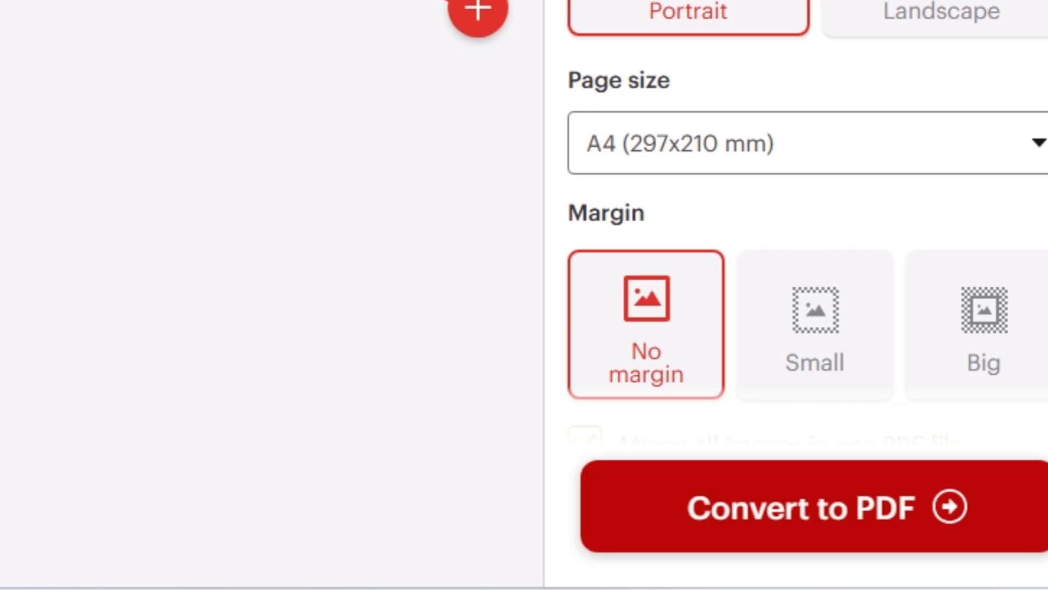
click(803, 506)
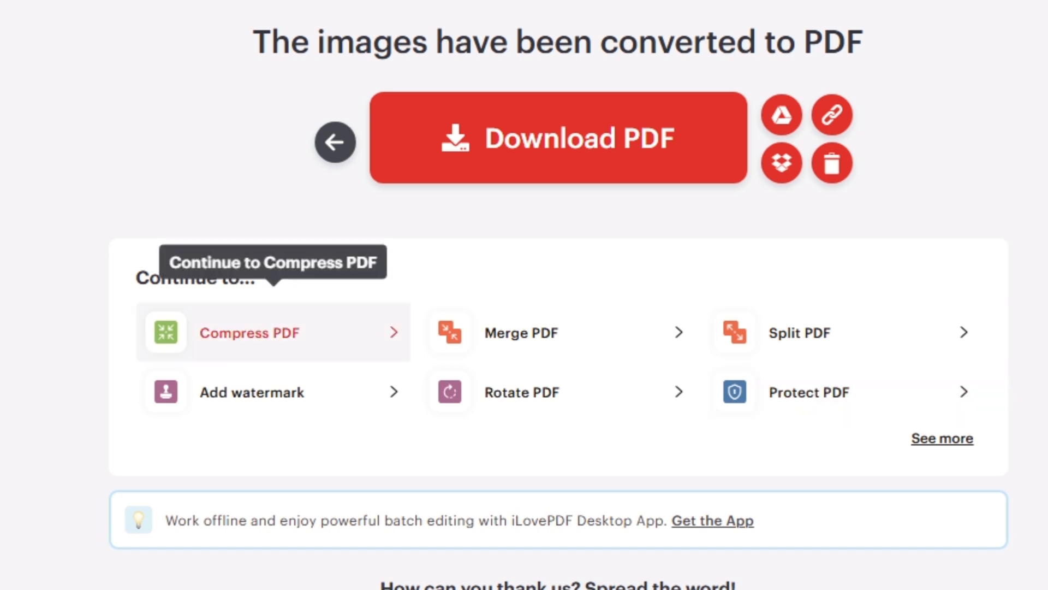
Step: Compress the converted E Shram Card PDF and download the compressed file
click(262, 333)
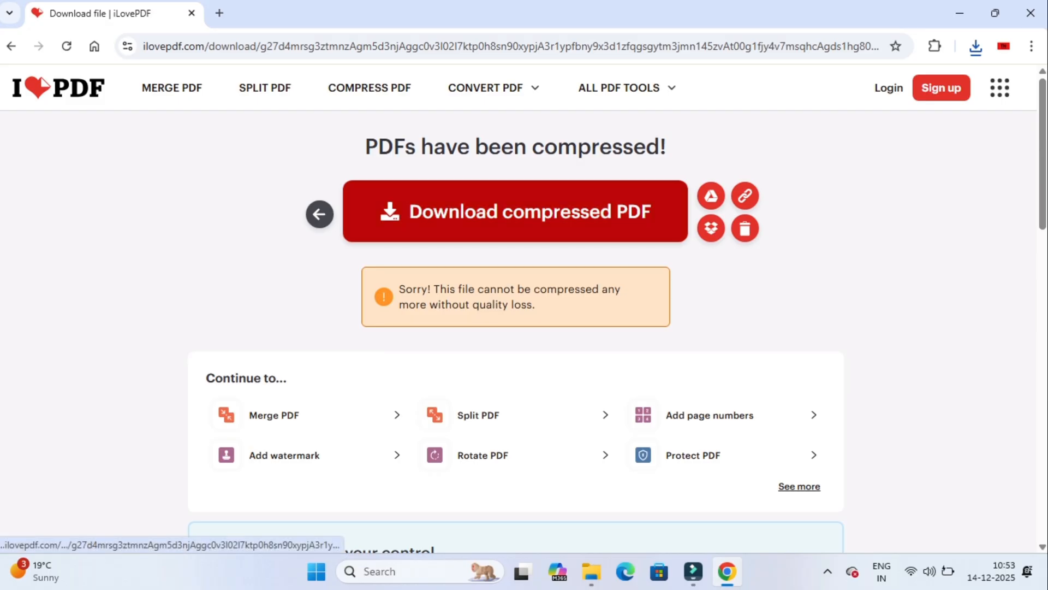
click(515, 211)
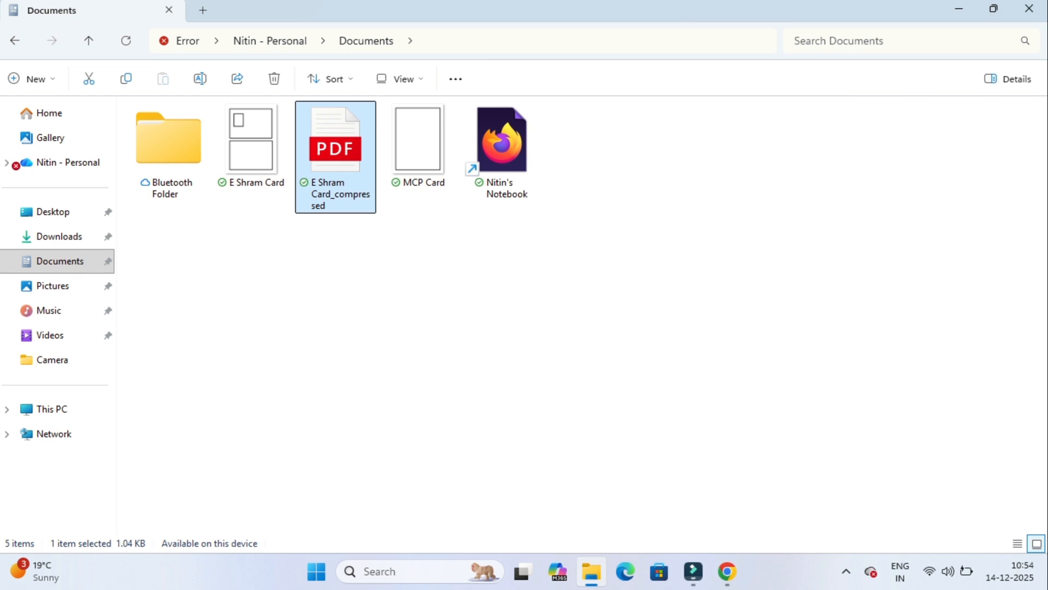
Step: In File Explorer, open the properties of the E Shram Card_compressed PDF in Documents
right_click(327, 155)
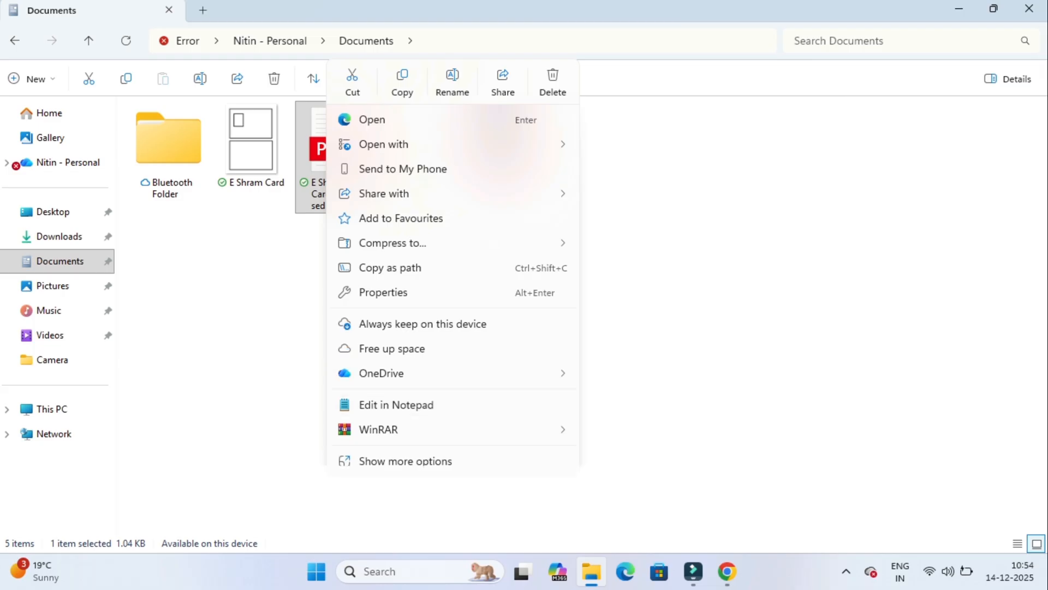
click(384, 292)
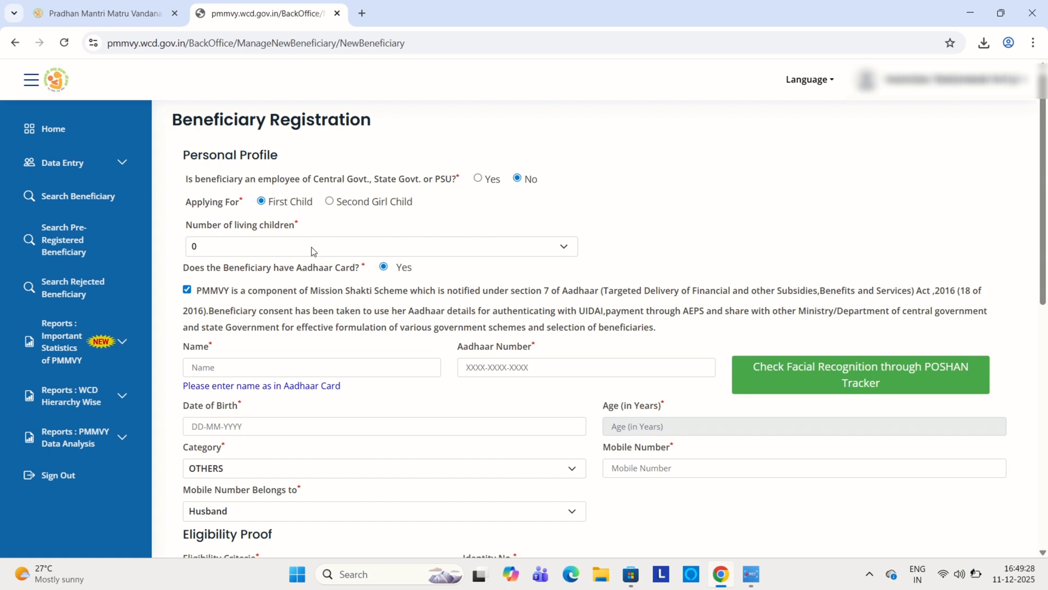
Step: Set both the number of living children and the number of children born in this pregnancy to 1
click(311, 247)
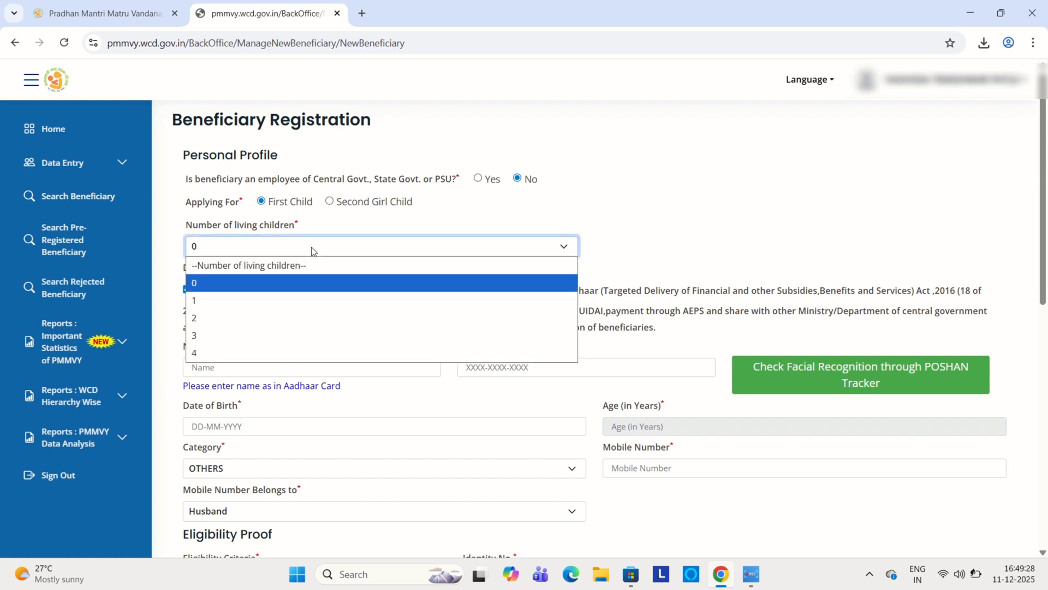
click(220, 300)
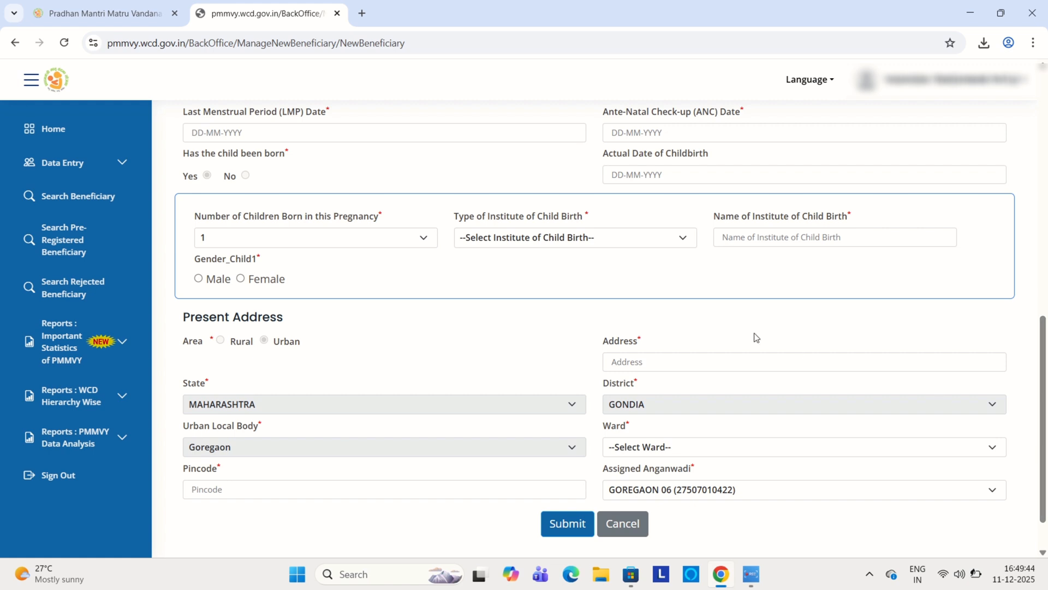
click(348, 242)
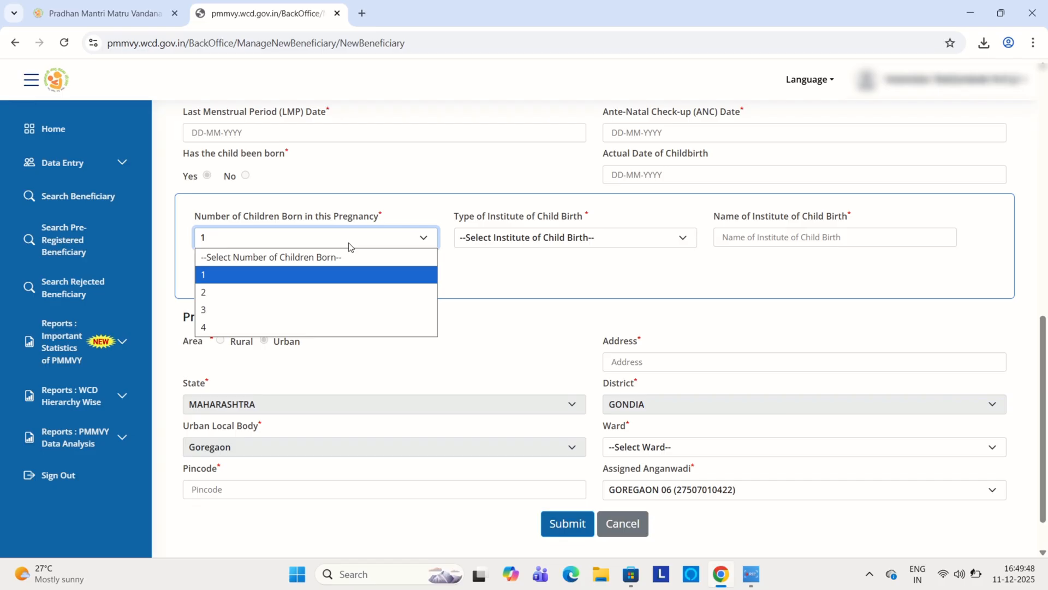
click(281, 275)
Step: Choose Government Hospital as the type of institute of child birth and mark the first child's gender as Male
click(546, 237)
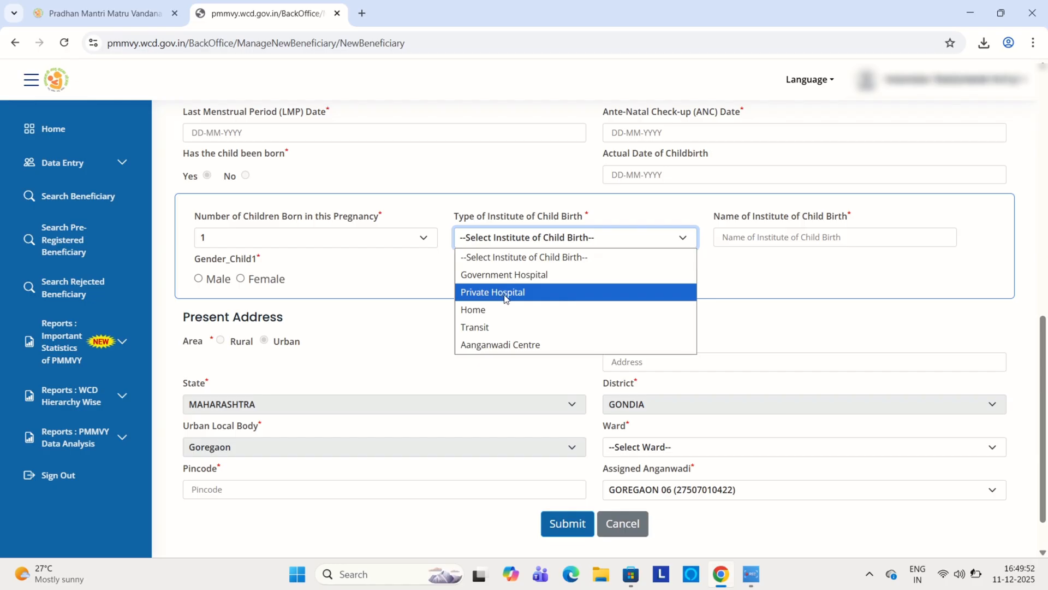
click(529, 274)
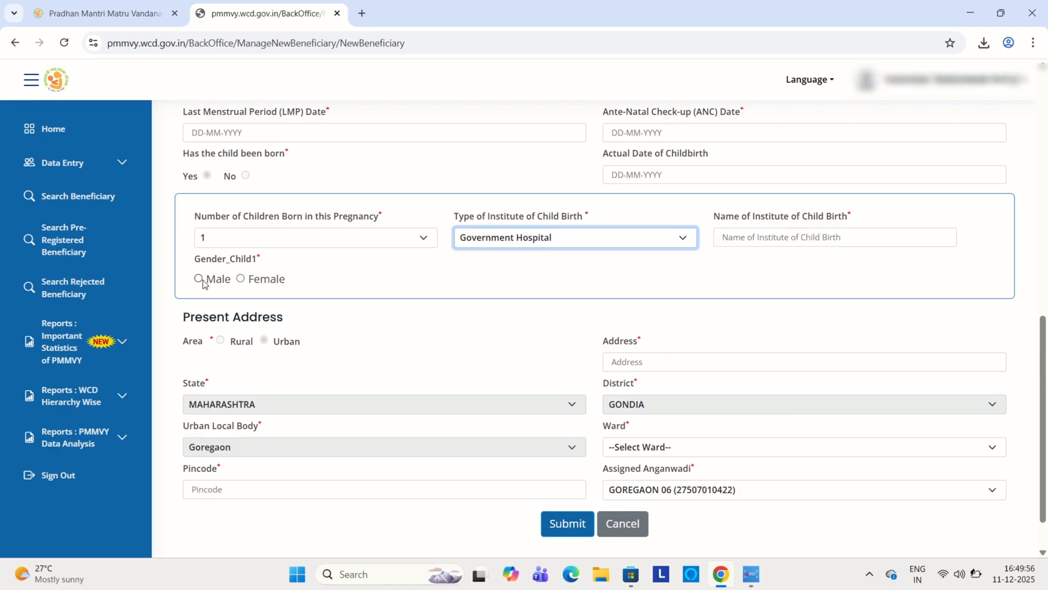
click(202, 280)
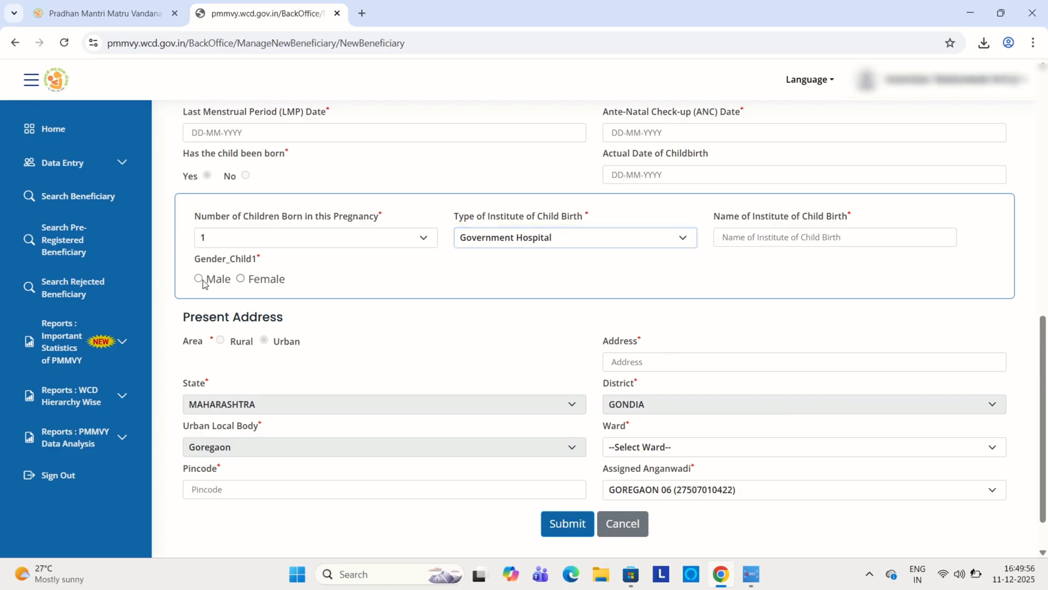
click(200, 279)
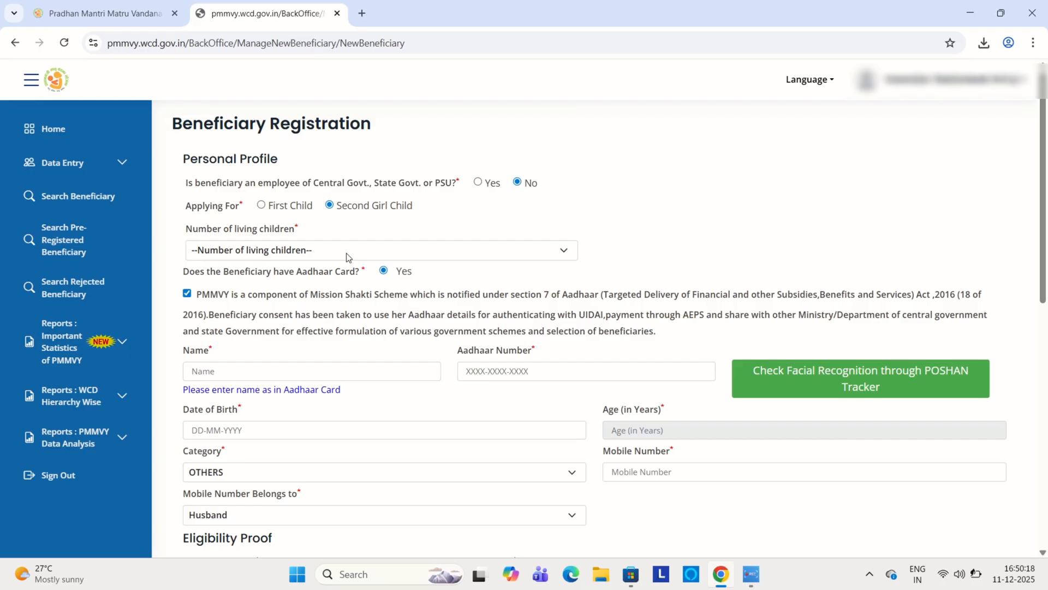
Step: Set the number of living children to 2 for the Second Girl Child application and review the remaining form sections
click(348, 257)
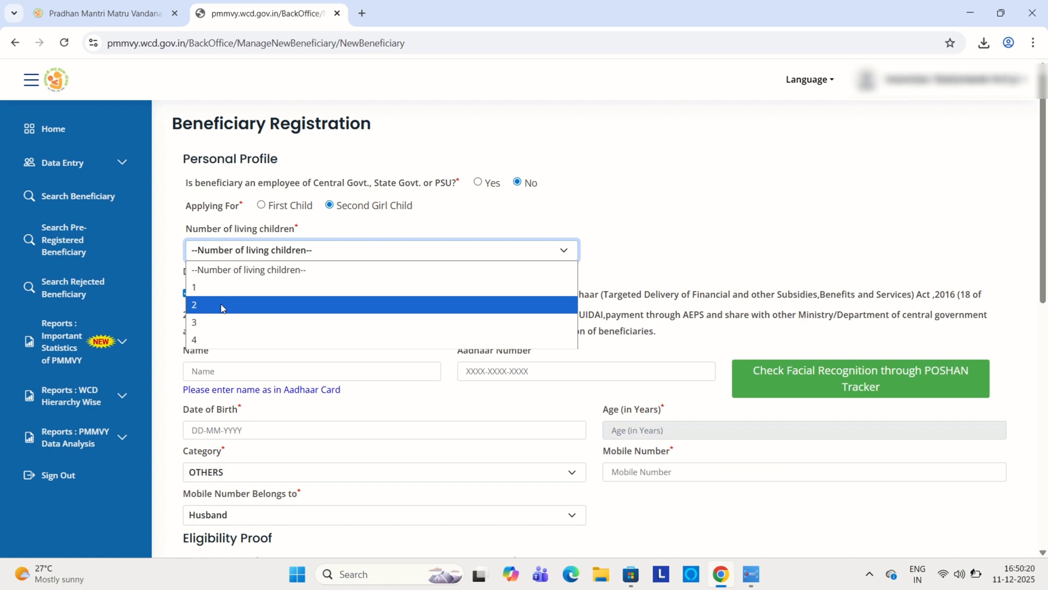
click(221, 306)
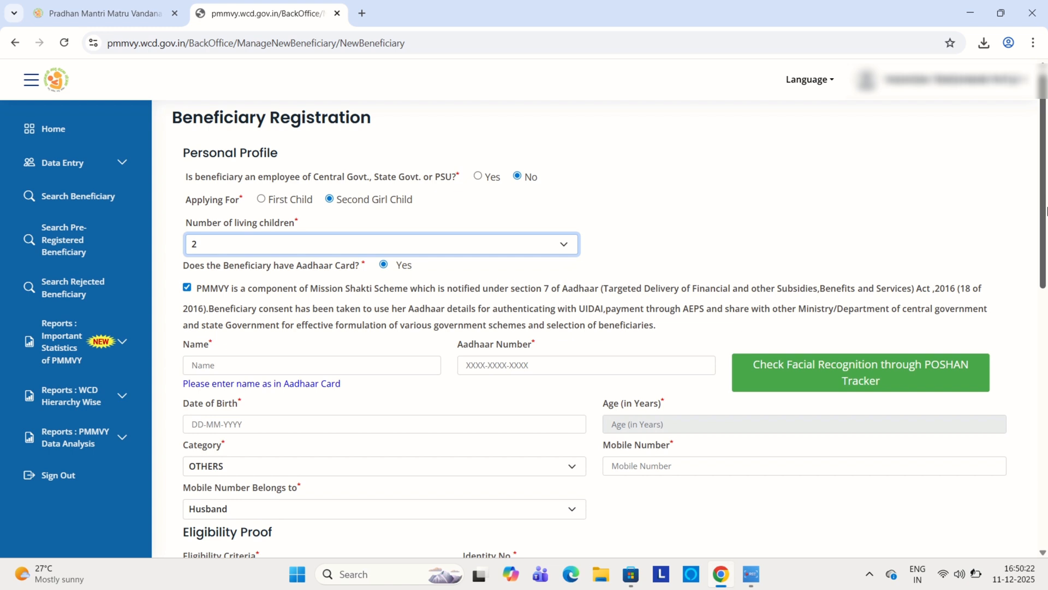
drag(1045, 205, 1045, 254)
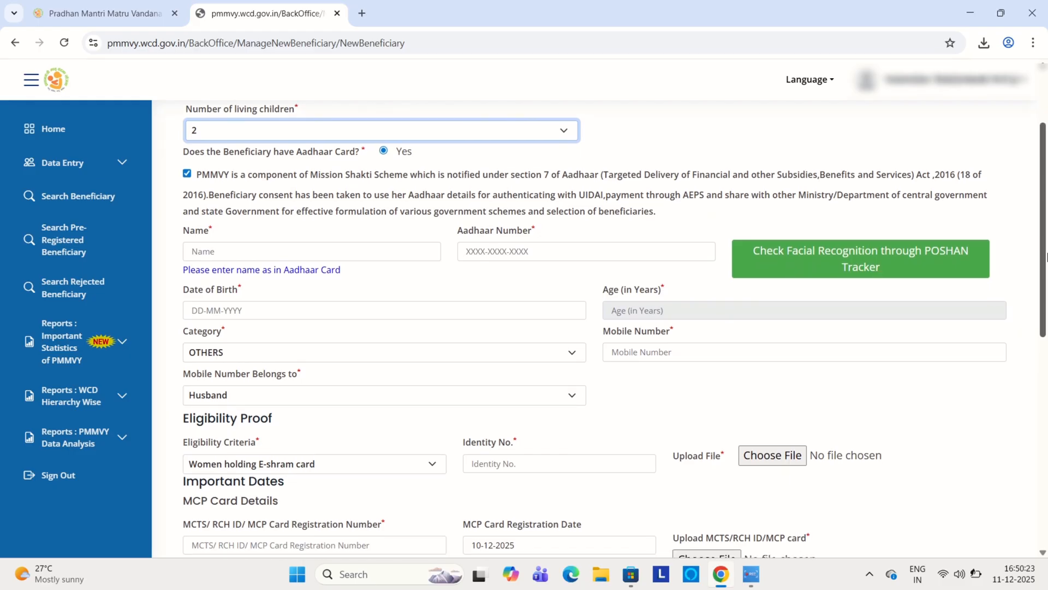
drag(1045, 254, 1046, 449)
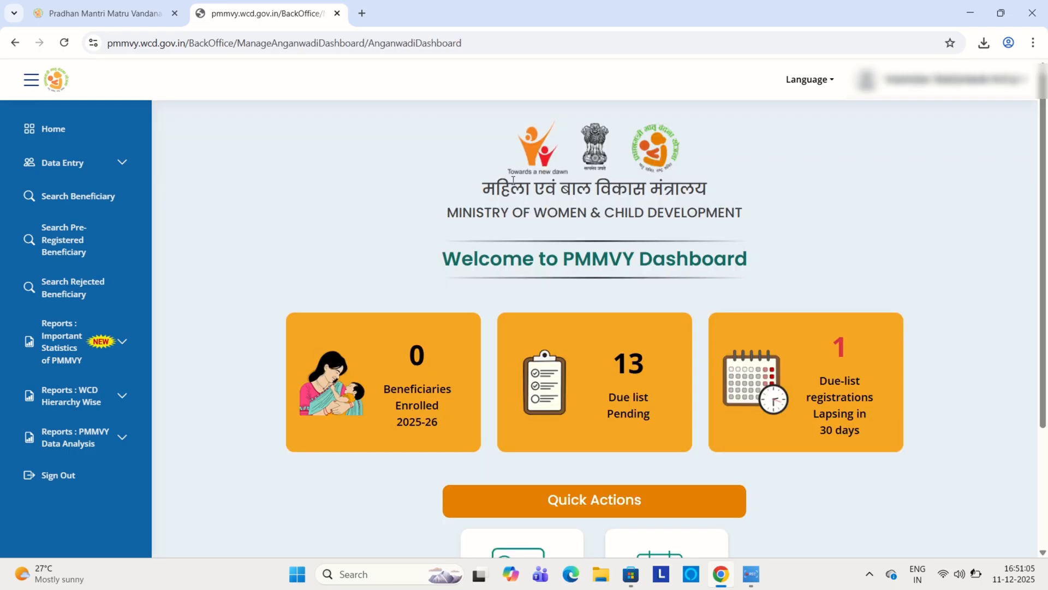
Step: Check the data entry page for updating childbirth and immunization details, and return to the home dashboard
click(131, 173)
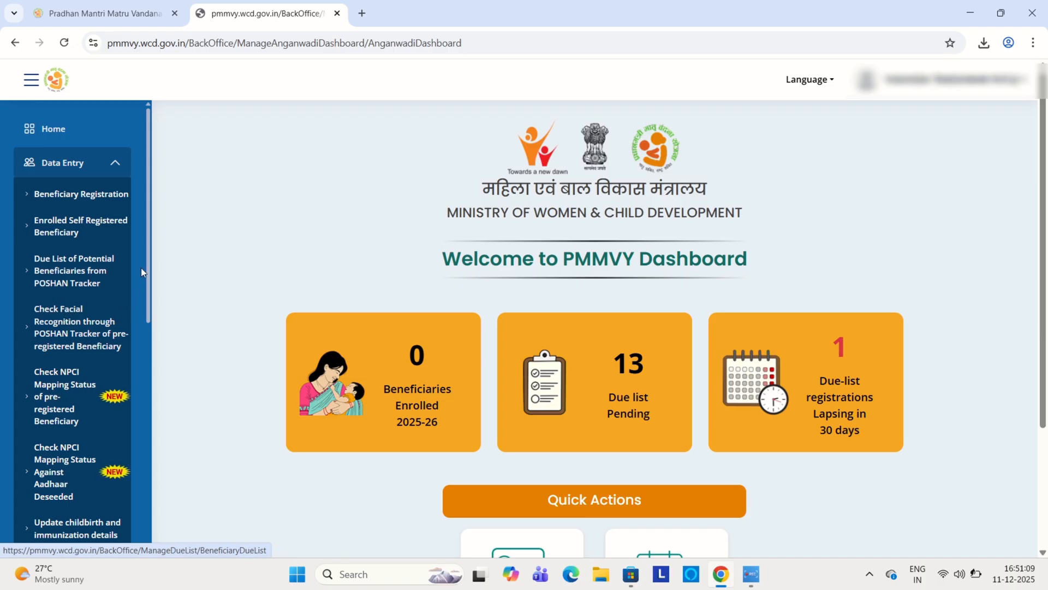
drag(150, 258, 153, 319)
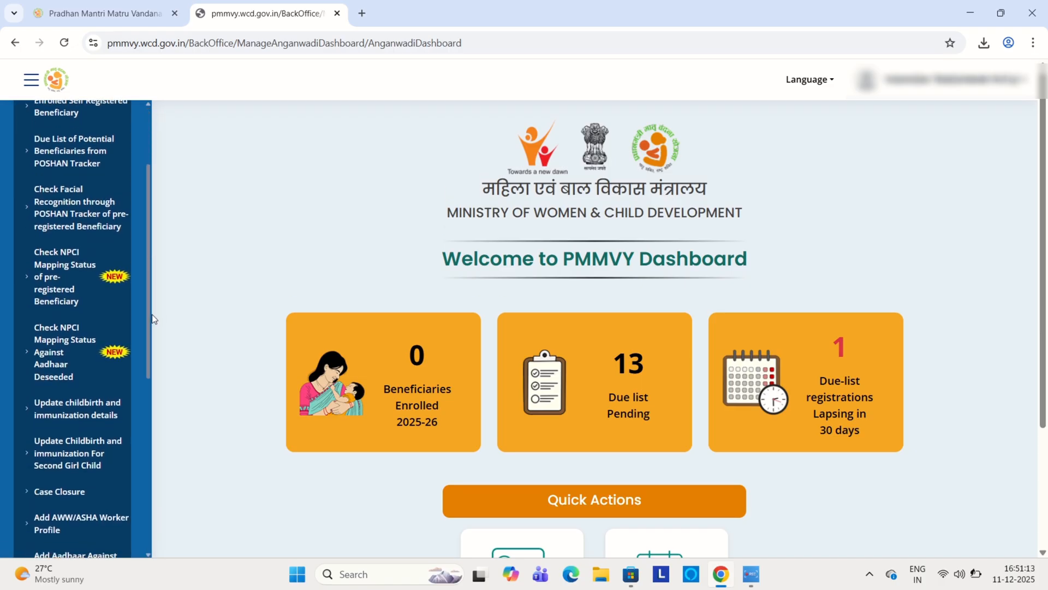
drag(152, 317, 153, 350)
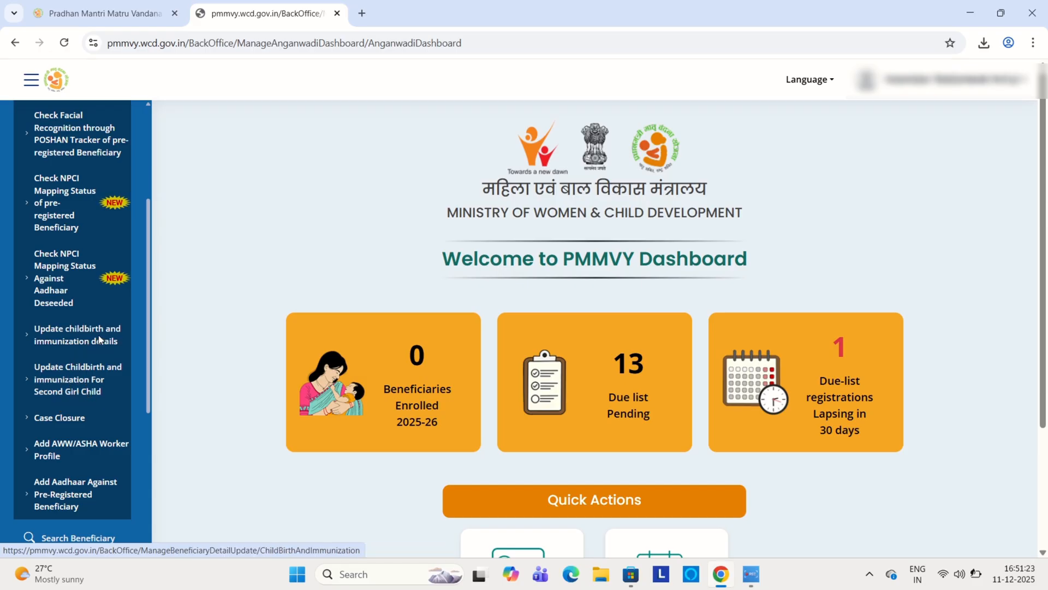
click(112, 340)
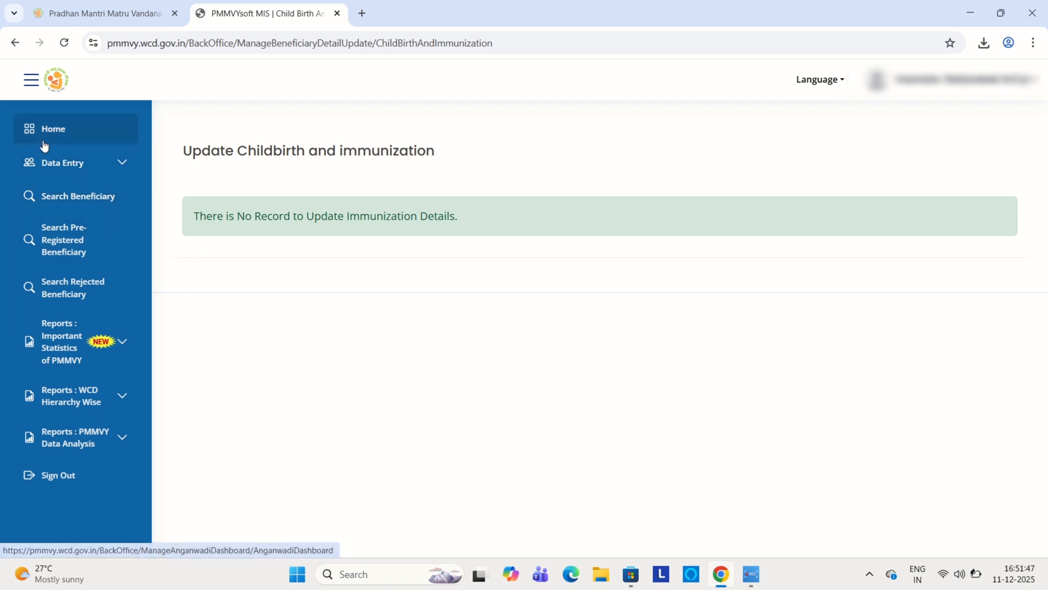
click(97, 136)
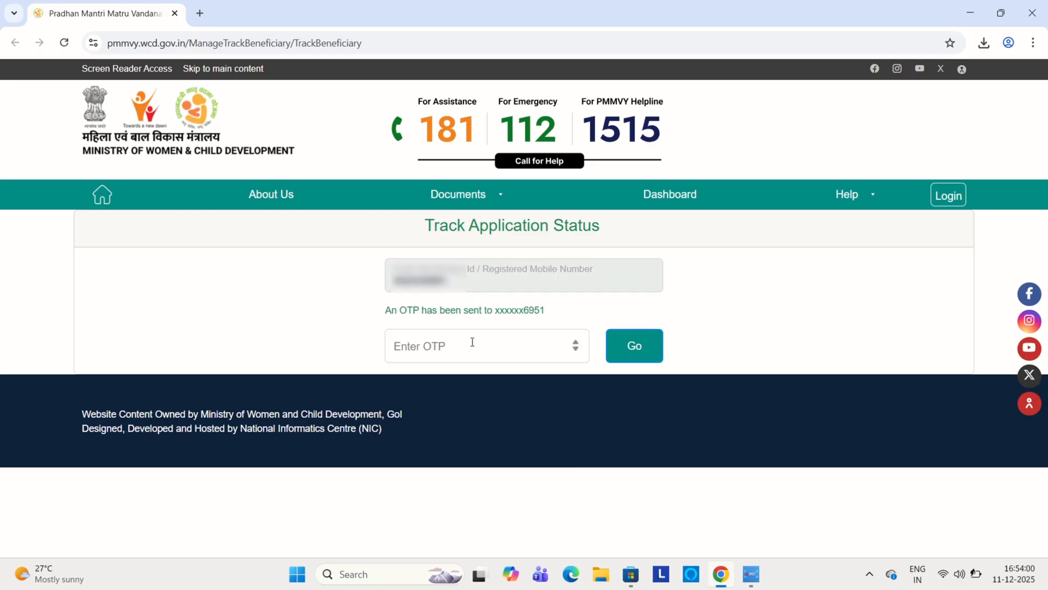
Step: Enter the OTP sent to the registered mobile number to view the beneficiary's application and payment status
click(472, 342)
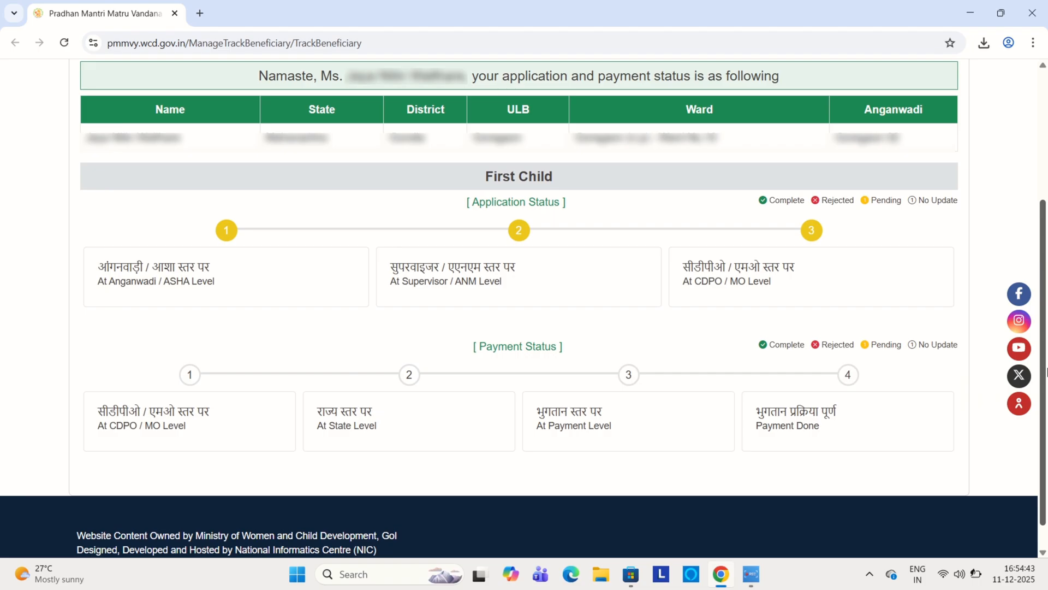